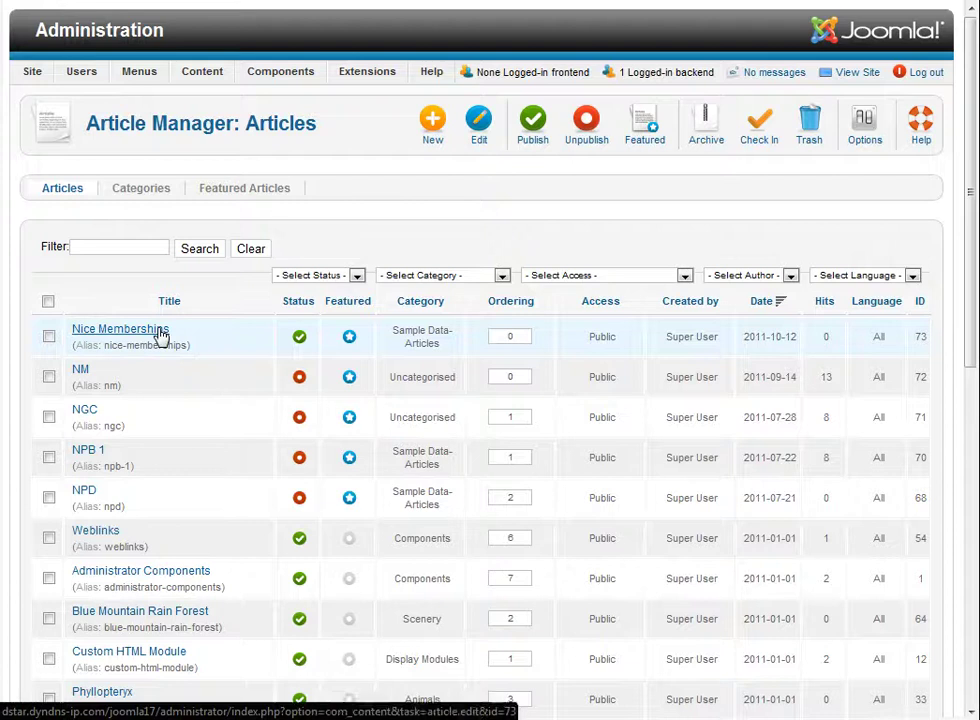
Step: Open the Nice Memberships article and finish its {nicememberships:1} tag with a closing brace
{"action": "left_click", "coordinate": [160, 334]}
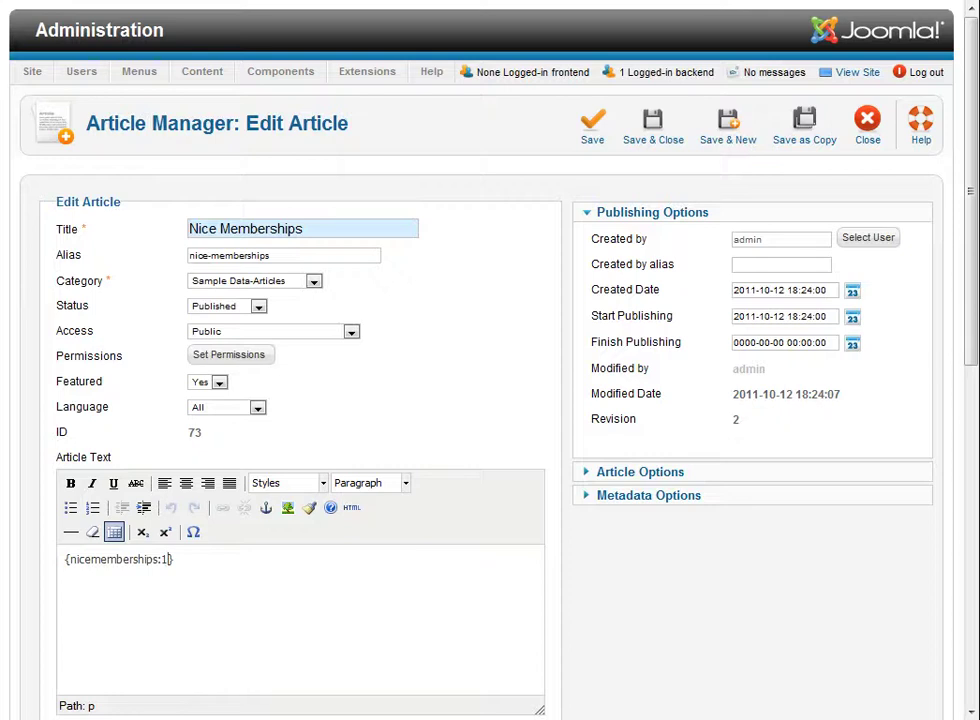
{"action": "type", "text": "}"}
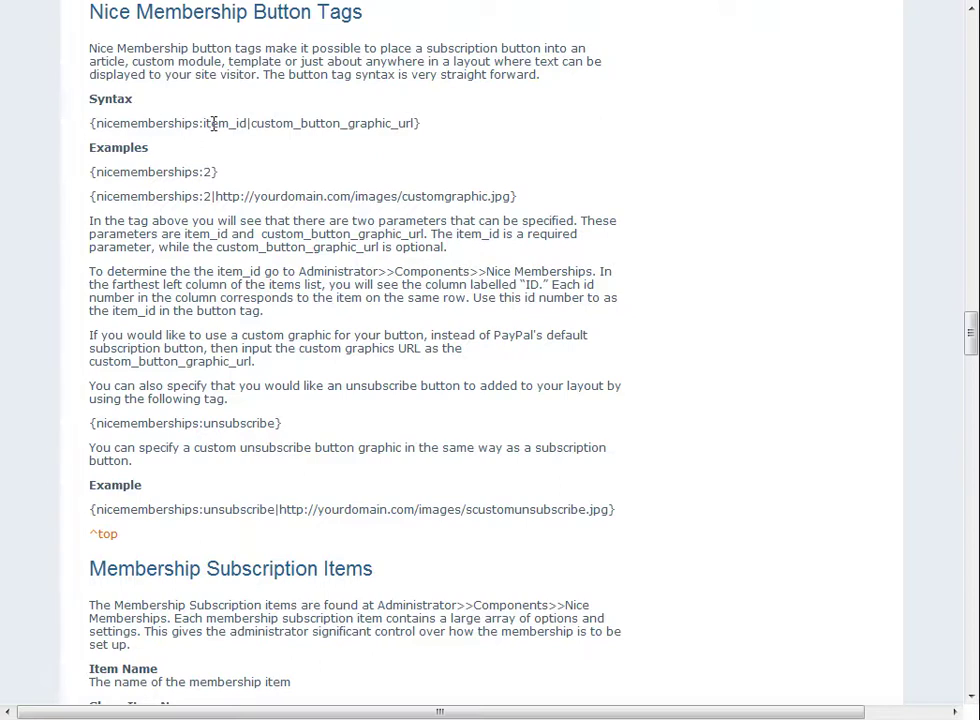
Step: Highlight item_id and custom_button_graphic_url in the documented button tag syntax
{"action": "left_click_drag", "start_coordinate": [204, 122], "coordinate": [251, 123]}
{"action": "left_click_drag", "start_coordinate": [254, 124], "coordinate": [419, 123]}
{"action": "left_click", "coordinate": [490, 129]}
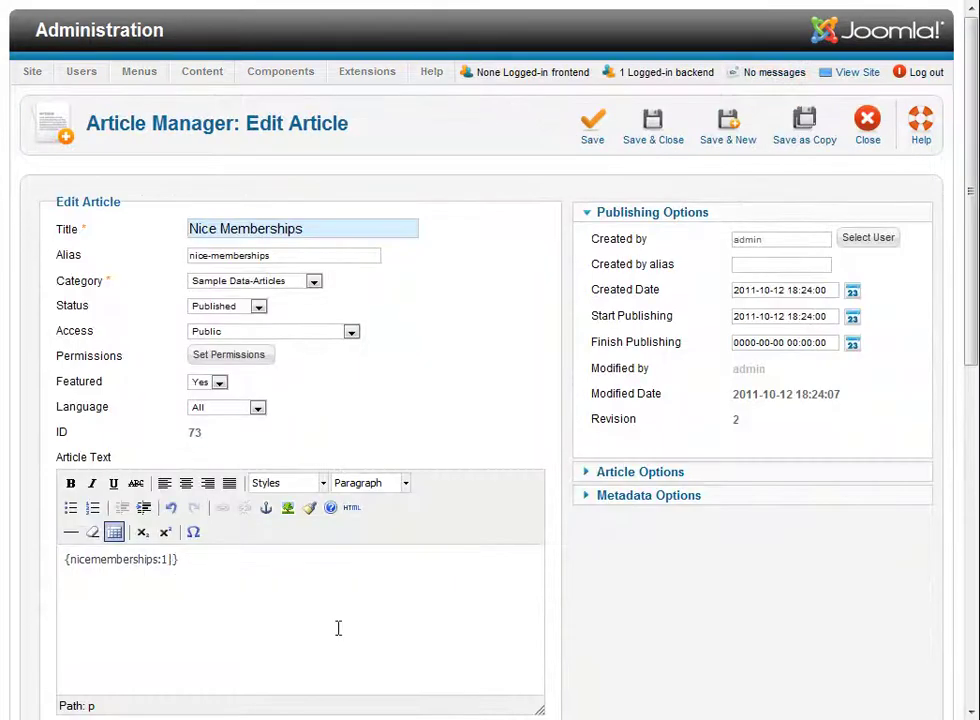
Step: Paste the btn-buynow.png graphic URL into the article's membership tag and save
{"action": "type", "text": "http://trinitronic.com/images/btn-buynow.png"}
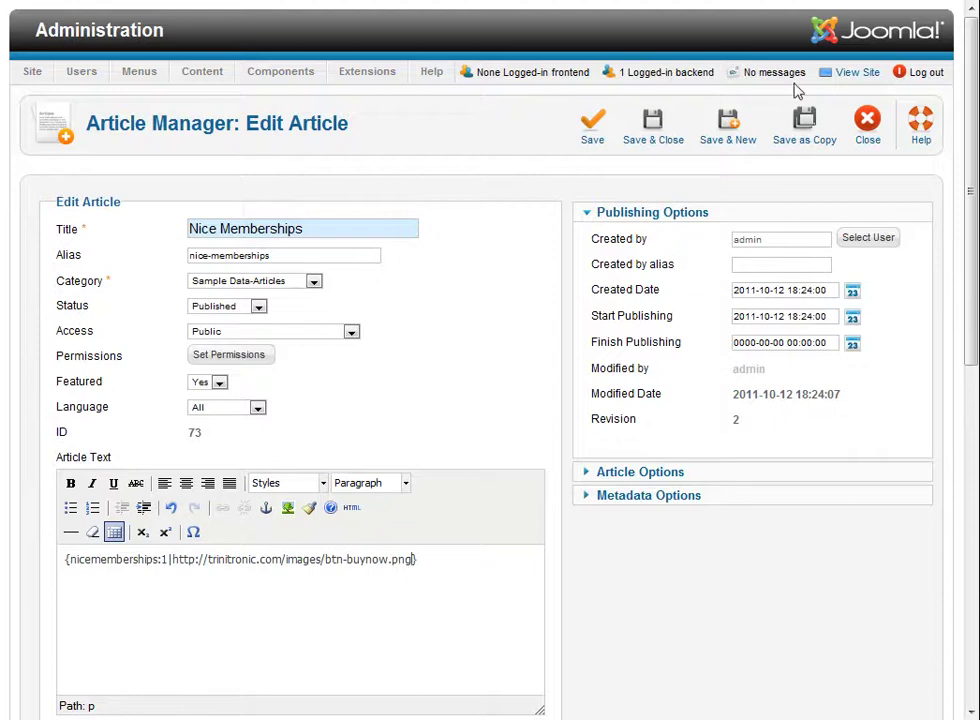
{"action": "left_click", "coordinate": [590, 140]}
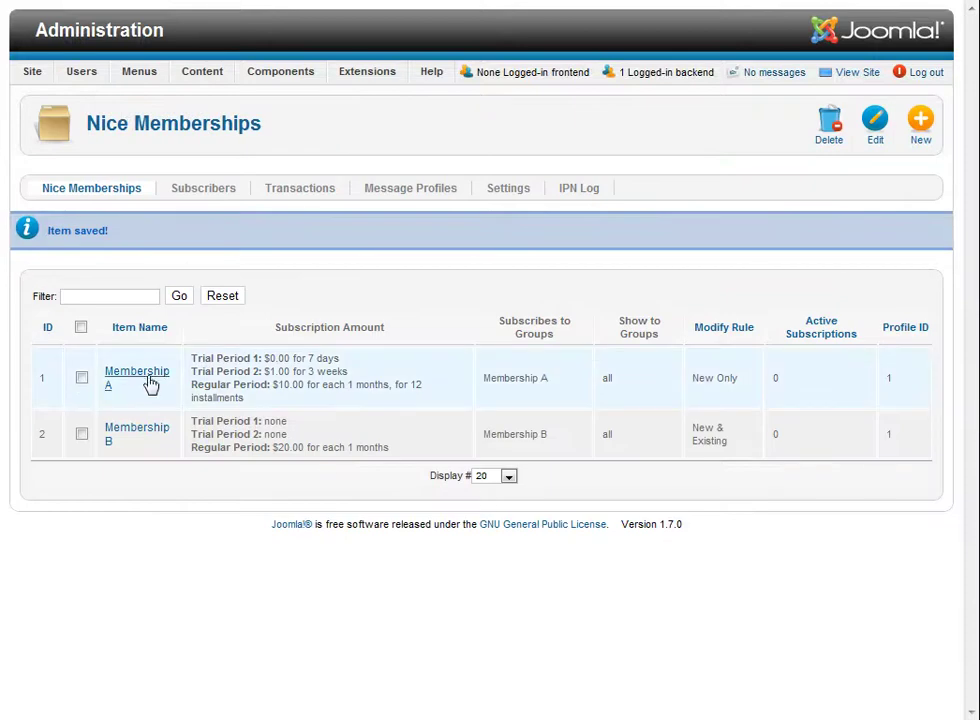
Step: Turn off Show Item Description for Membership A and save it
{"action": "left_click", "coordinate": [148, 381]}
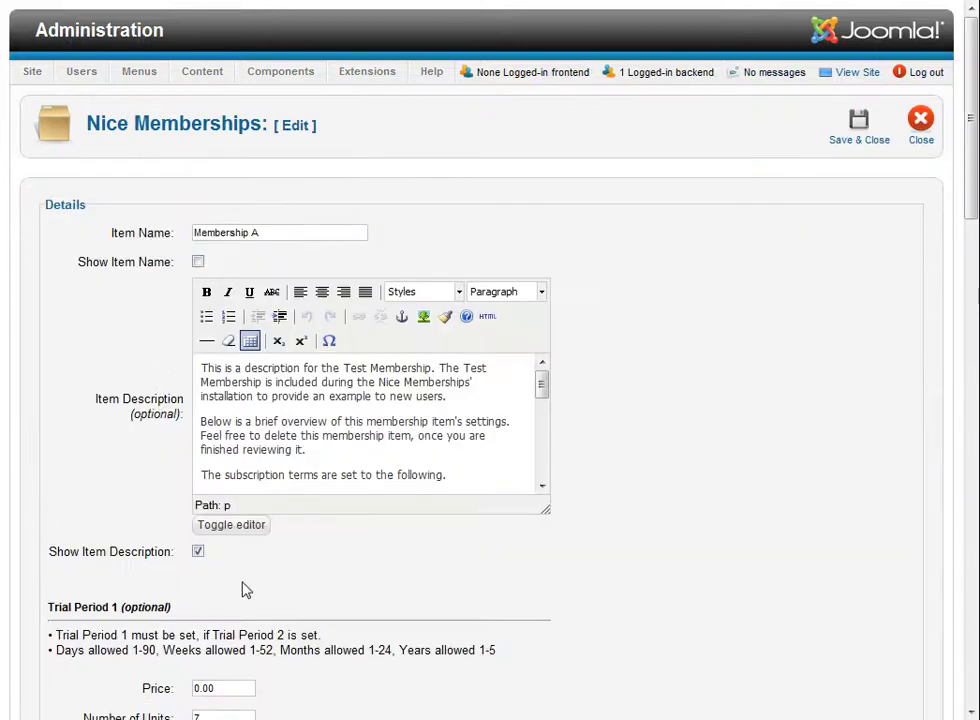
{"action": "left_click", "coordinate": [198, 553]}
{"action": "left_click", "coordinate": [866, 136]}
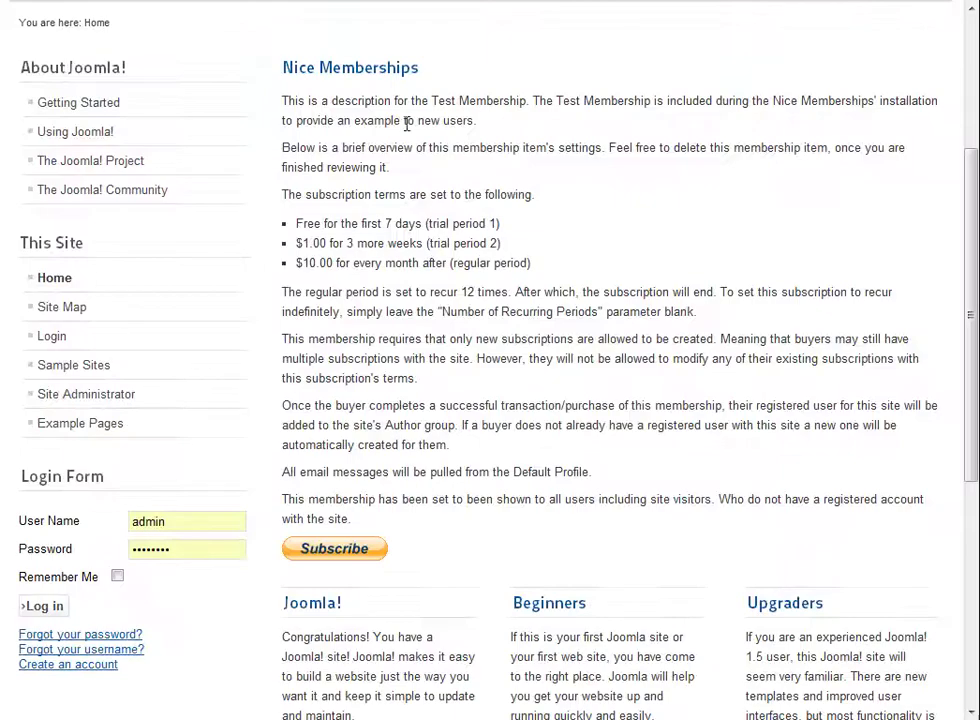
Step: Review the membership description and subscription terms, then reload the frontend page
{"action": "left_click_drag", "start_coordinate": [318, 100], "coordinate": [451, 100]}
{"action": "left_click_drag", "start_coordinate": [500, 223], "coordinate": [592, 405]}
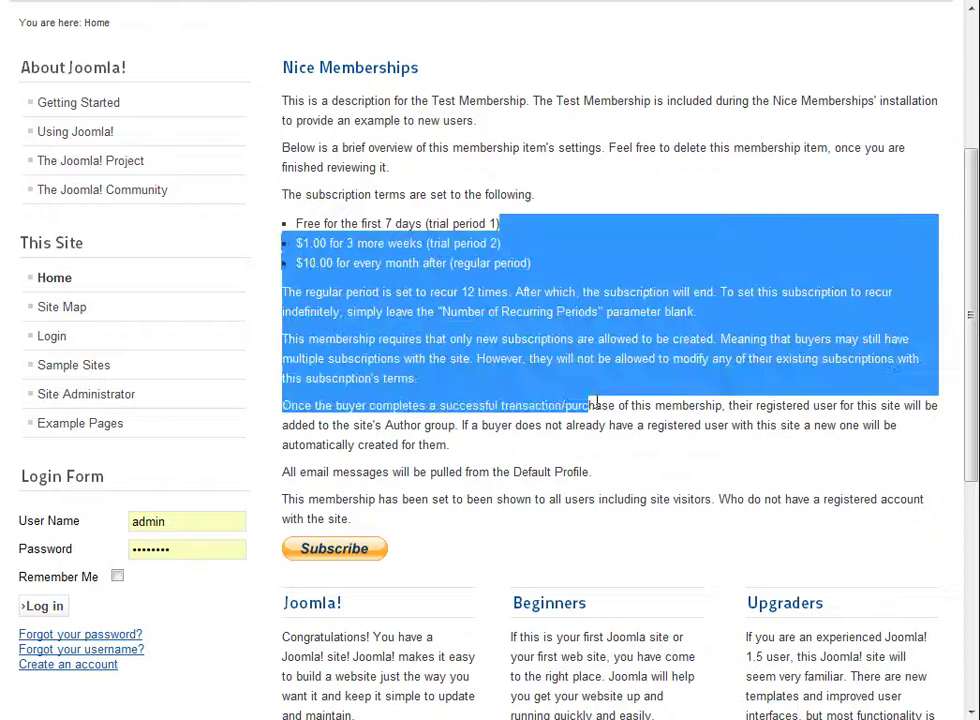
{"action": "left_click", "coordinate": [640, 415]}
{"action": "left_click", "coordinate": [40, 0]}
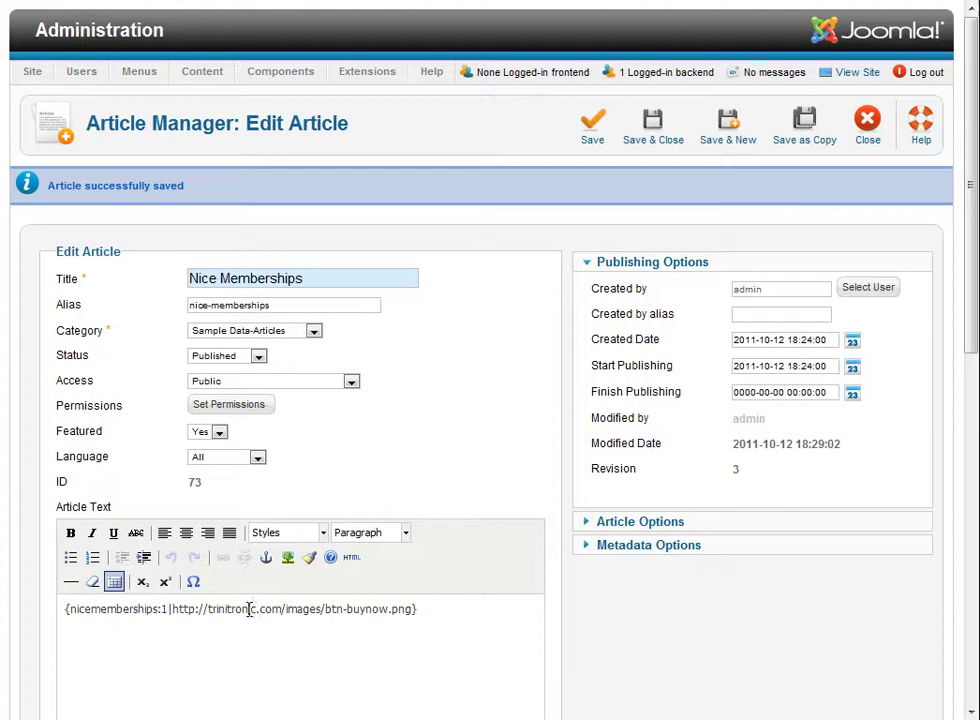
Step: Strip the graphic URL so the tag reads {nicememberships:1}, save, and reload the frontend
{"action": "double_click", "coordinate": [252, 609]}
{"action": "key", "text": "BackSpace"}
{"action": "key", "text": "BackSpace"}
{"action": "key", "text": "BackSpace"}
{"action": "key", "text": "BackSpace"}
{"action": "key", "text": "BackSpace"}
{"action": "key", "text": "BackSpace"}
{"action": "key", "text": "BackSpace"}
{"action": "key", "text": "BackSpace"}
{"action": "key", "text": "BackSpace"}
{"action": "key", "text": "BackSpace"}
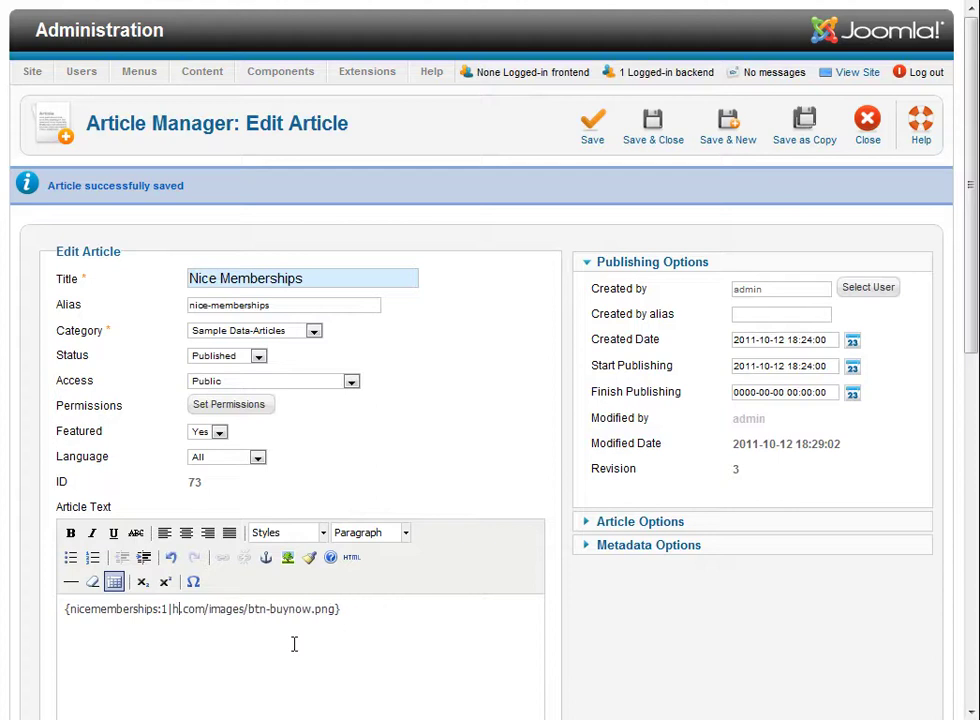
{"action": "type", "text": "1"}
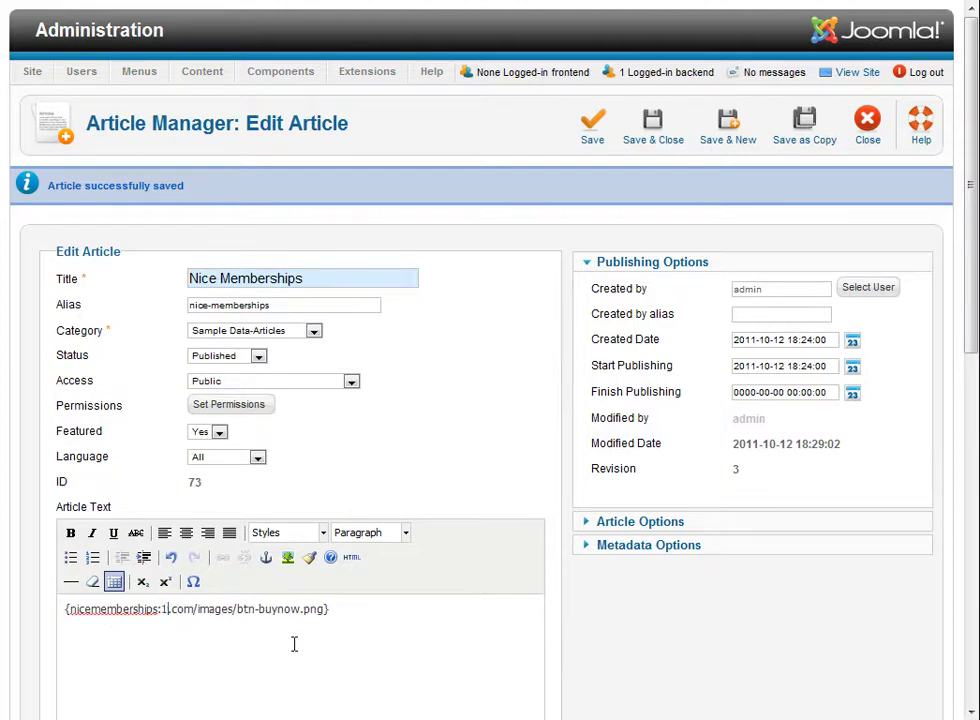
{"action": "key", "text": "shift+Right"}
{"action": "key", "text": "shift+Right"}
{"action": "key", "text": "shift+Right"}
{"action": "key", "text": "shift+Right"}
{"action": "key", "text": "shift+Right"}
{"action": "key", "text": "shift+Right"}
{"action": "key", "text": "shift+Right"}
{"action": "key", "text": "shift+Right"}
{"action": "key", "text": "shift+Right"}
{"action": "key", "text": "shift+Right"}
{"action": "key", "text": "shift+Right"}
{"action": "key", "text": "shift+Right"}
{"action": "key", "text": "shift+Right"}
{"action": "key", "text": "shift+Right"}
{"action": "key", "text": "shift+Right"}
{"action": "key", "text": "shift+Right"}
{"action": "key", "text": "shift+Right"}
{"action": "key", "text": "shift+Right"}
{"action": "key", "text": "shift+Right"}
{"action": "key", "text": "shift+Right"}
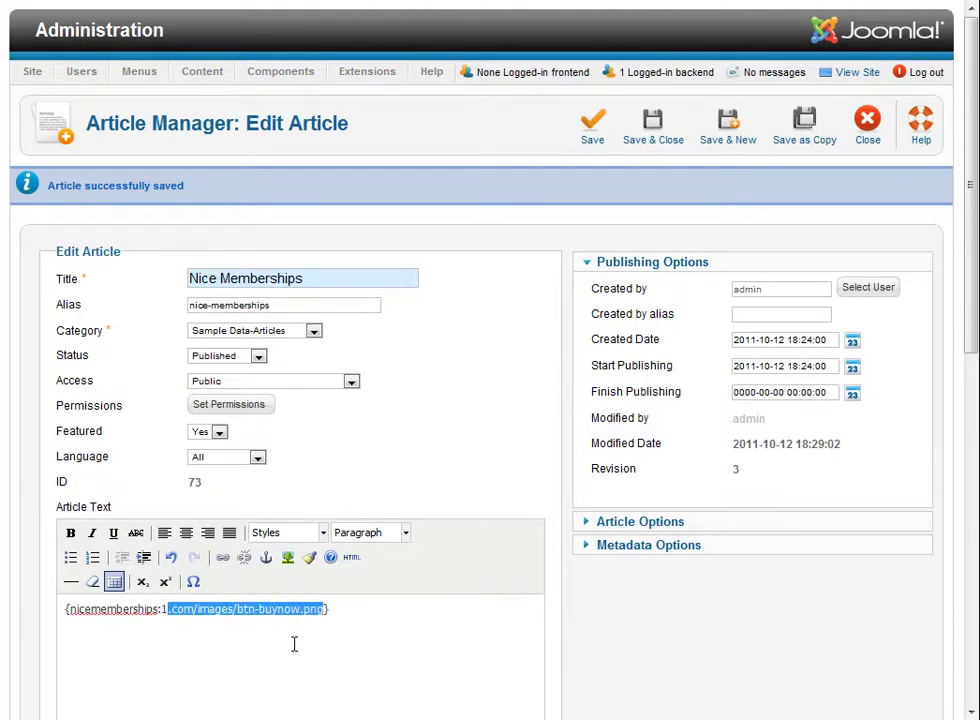
{"action": "key", "text": "BackSpace"}
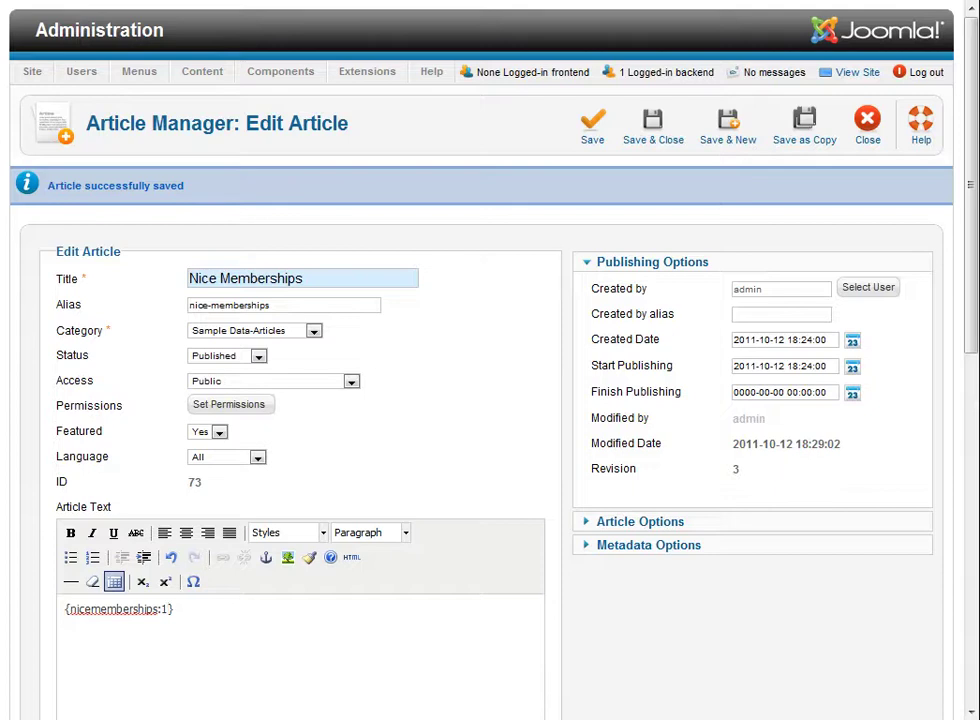
{"action": "left_click", "coordinate": [593, 128]}
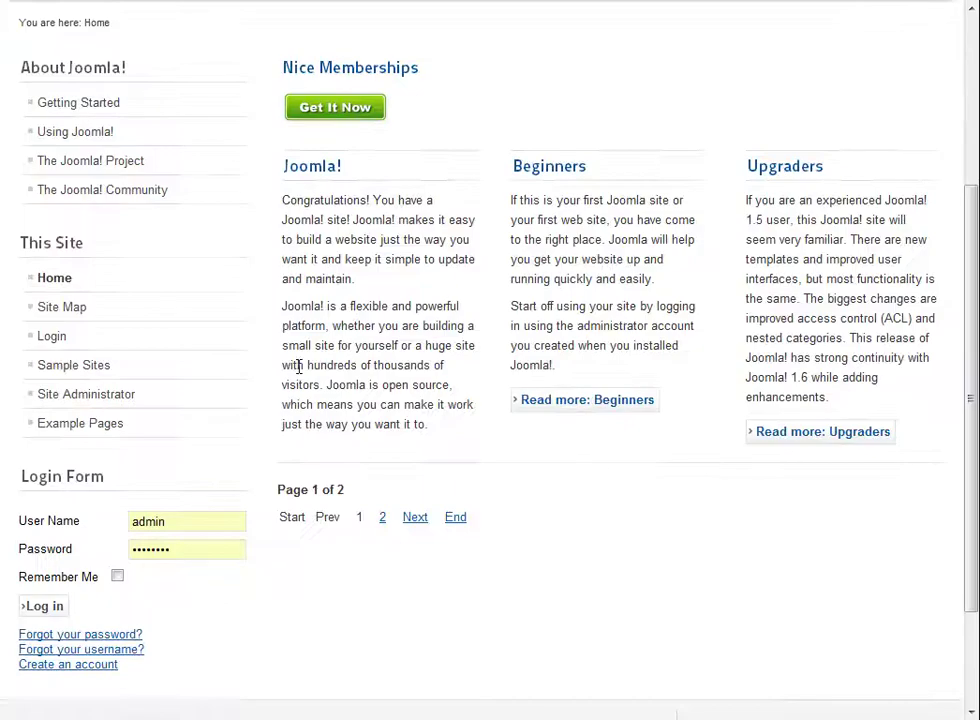
{"action": "key", "text": "F5"}
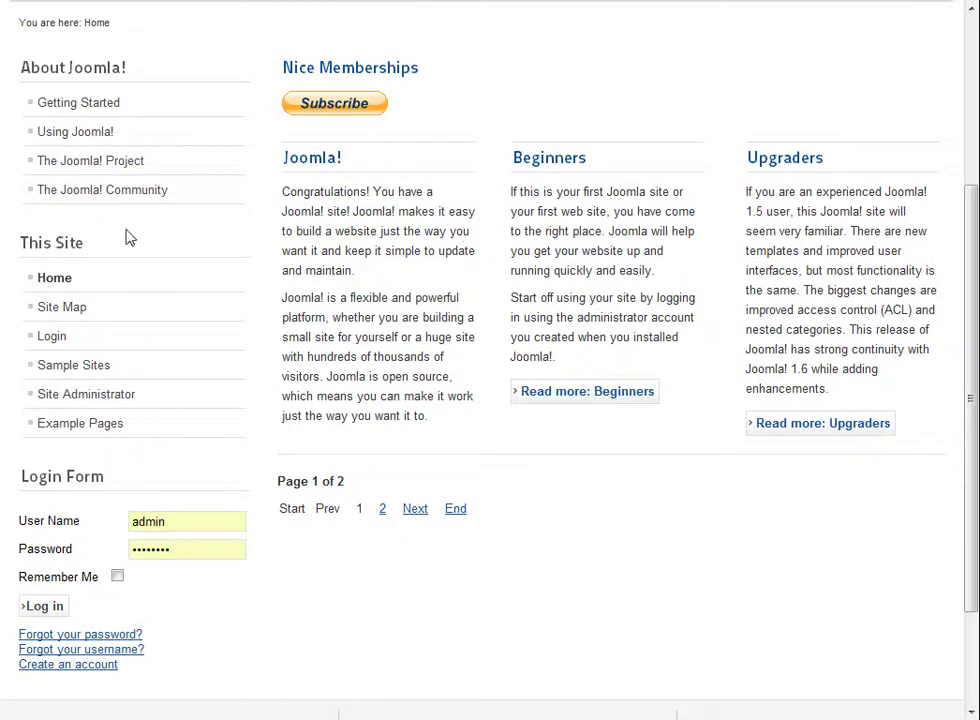
{"action": "key", "text": "ctrl+Tab"}
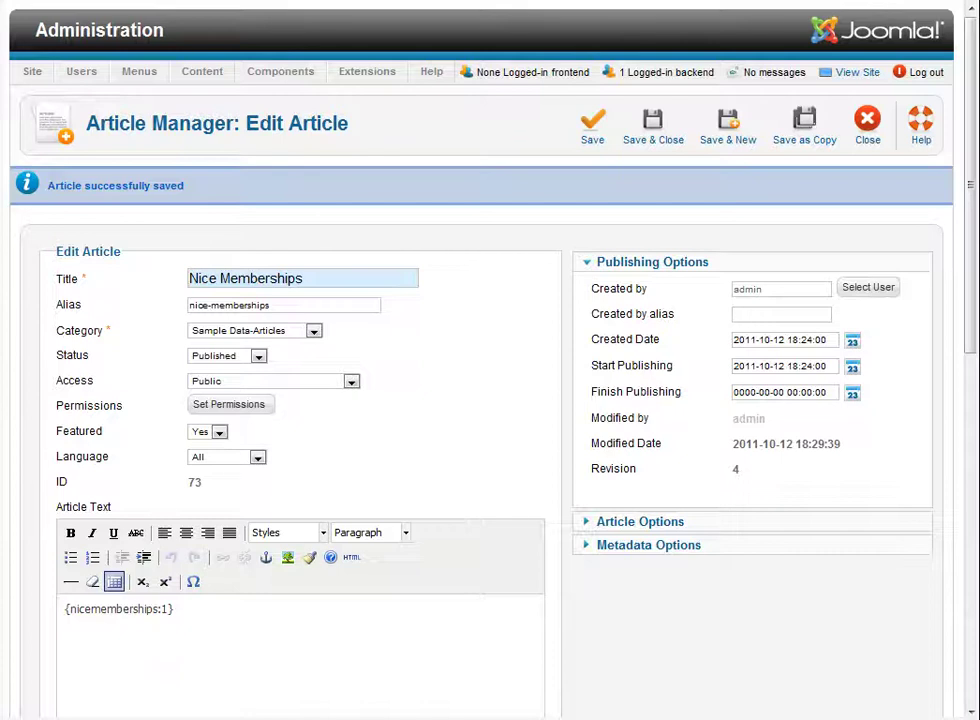
Step: Re-add '|' plus the btn-buynow.png URL to the tag, then save and close
{"action": "left_click", "coordinate": [166, 612]}
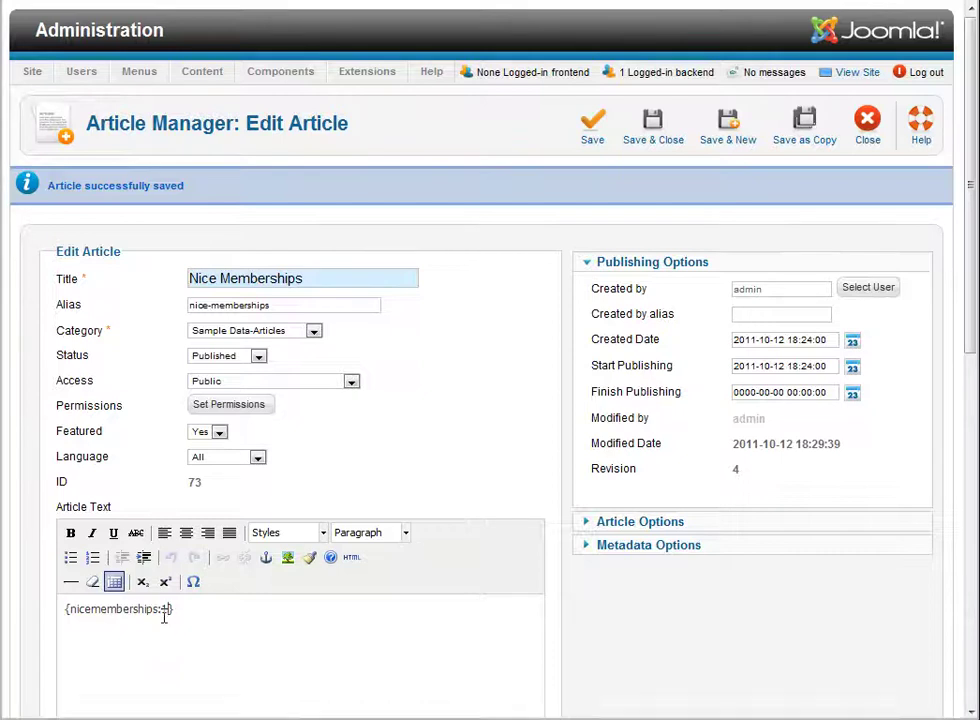
{"action": "type", "text": "|"}
{"action": "type", "text": "http://trinitronic.com/images/btn-buynow.png"}
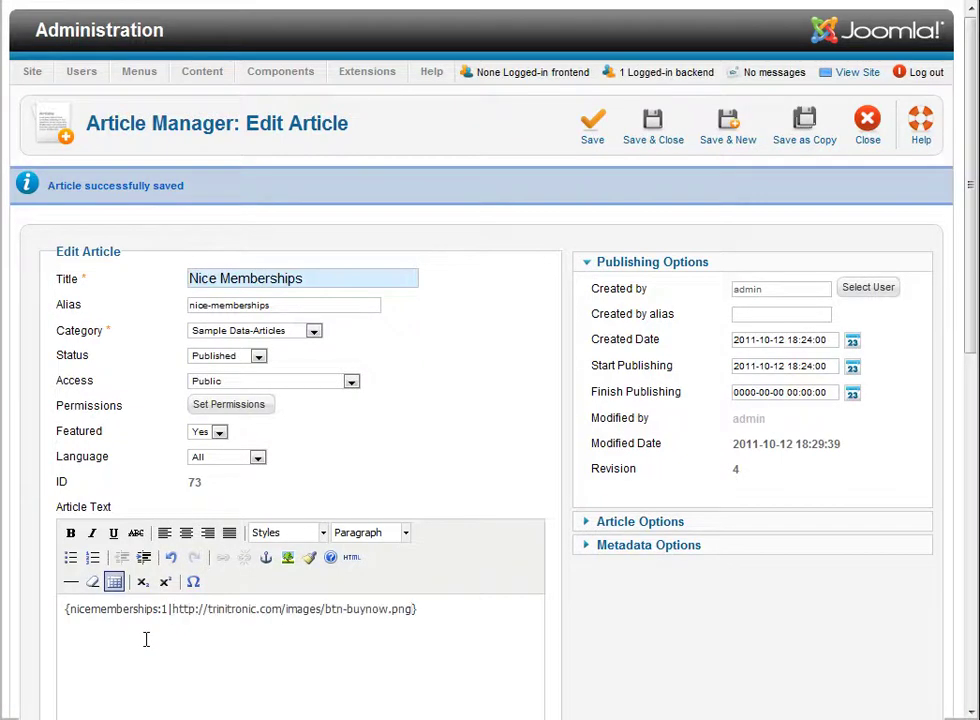
{"action": "left_click", "coordinate": [640, 130]}
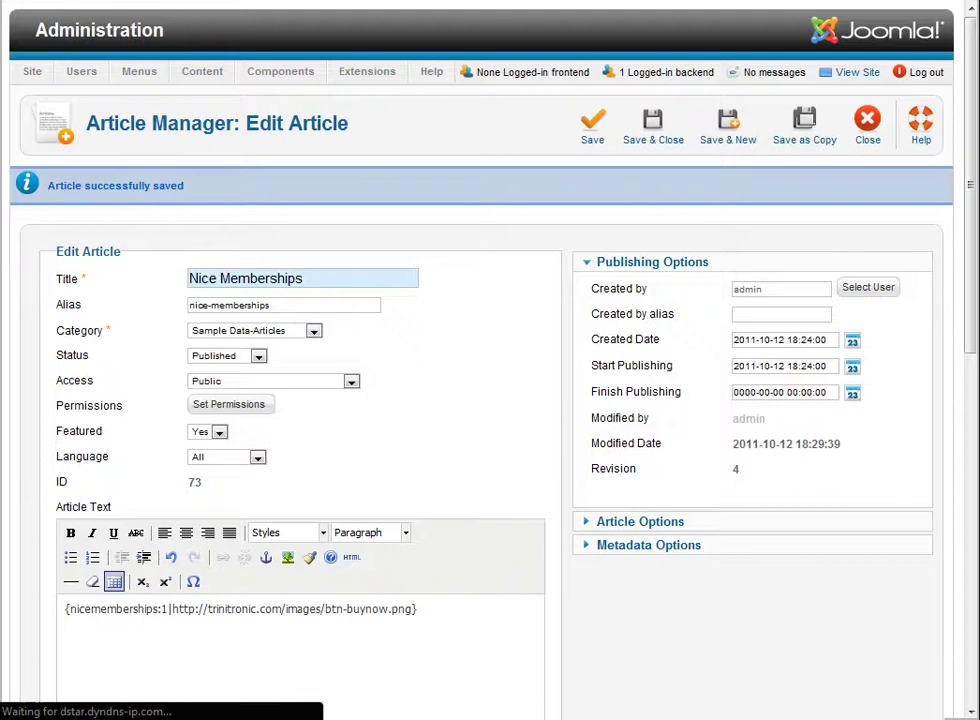
Step: Reload the site article to see the green Get It Now button, then go to the membership list
{"action": "key", "text": "ctrl+Tab"}
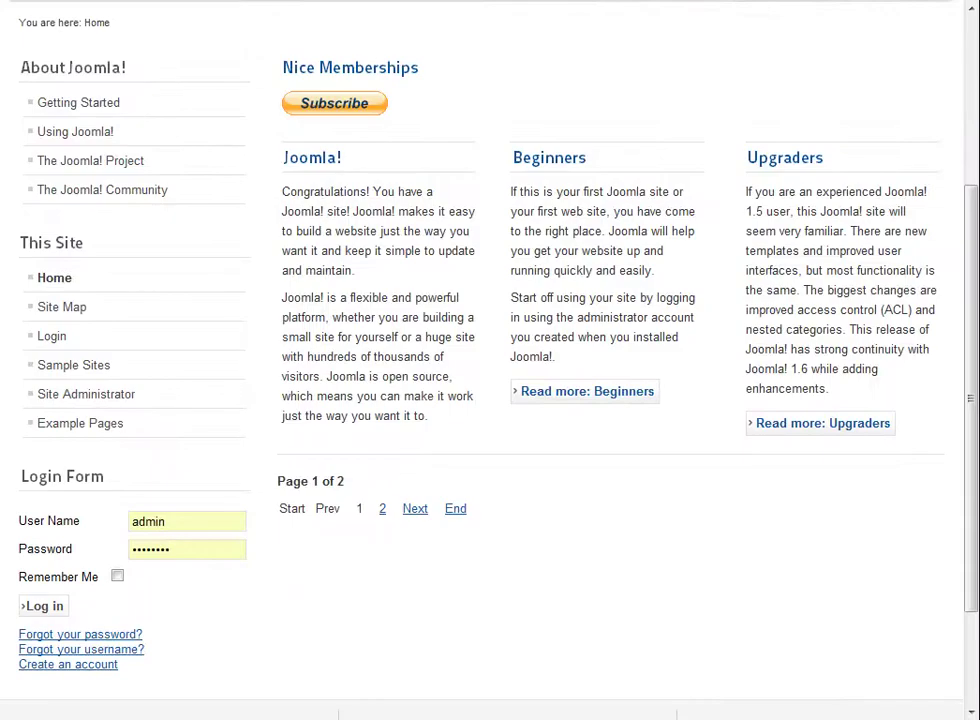
{"action": "key", "text": "F5"}
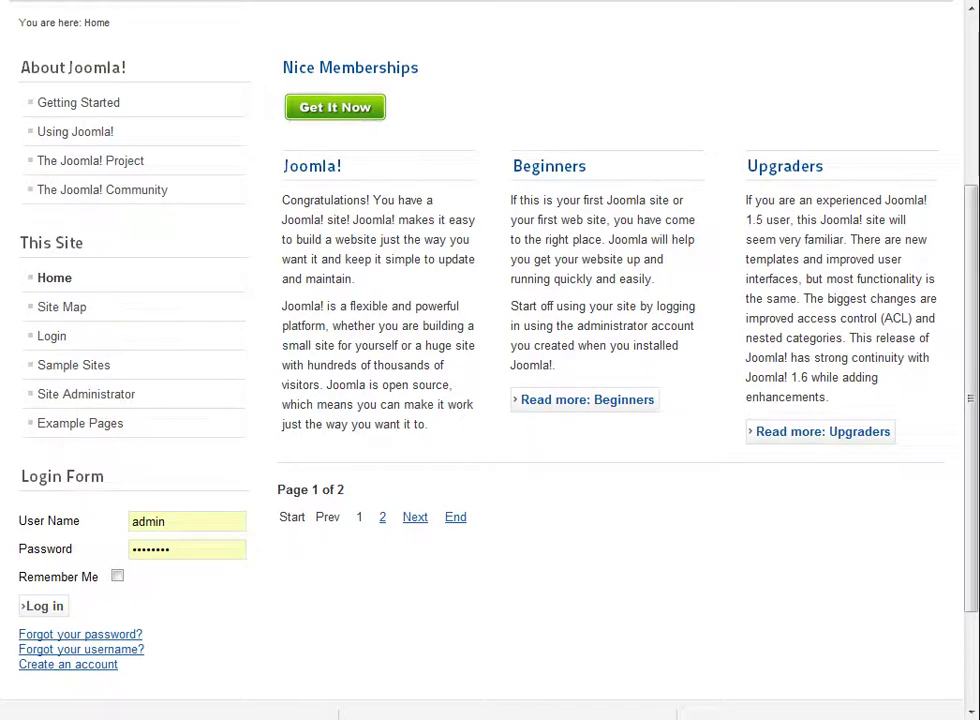
{"action": "key", "text": "ctrl+Tab"}
{"action": "key", "text": "ctrl+Tab"}
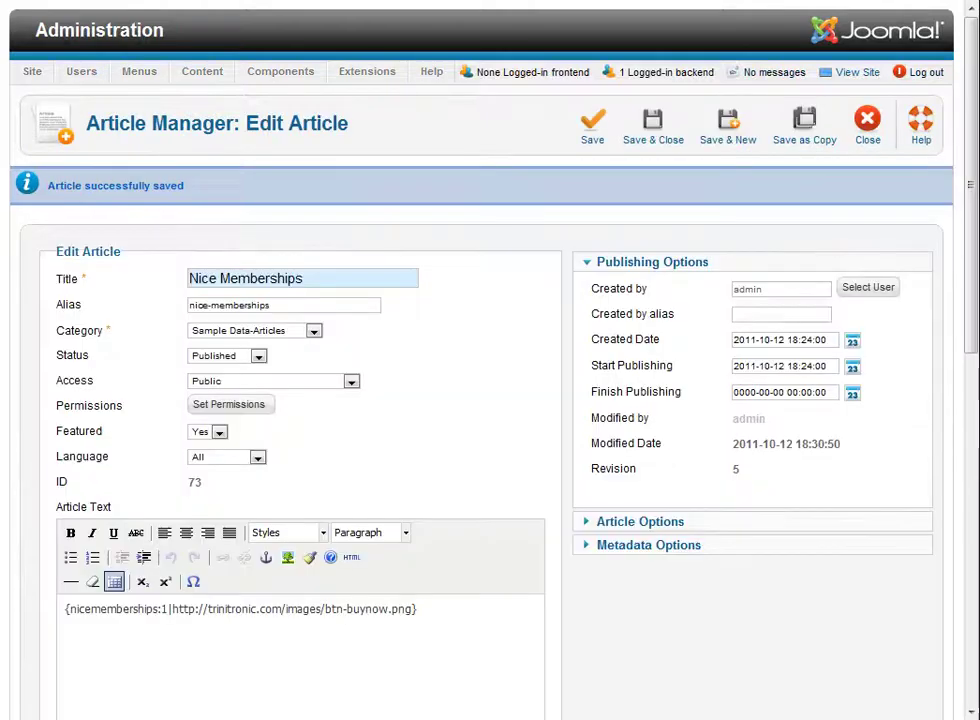
{"action": "key", "text": "ctrl+Tab"}
{"action": "key", "text": "ctrl+Tab"}
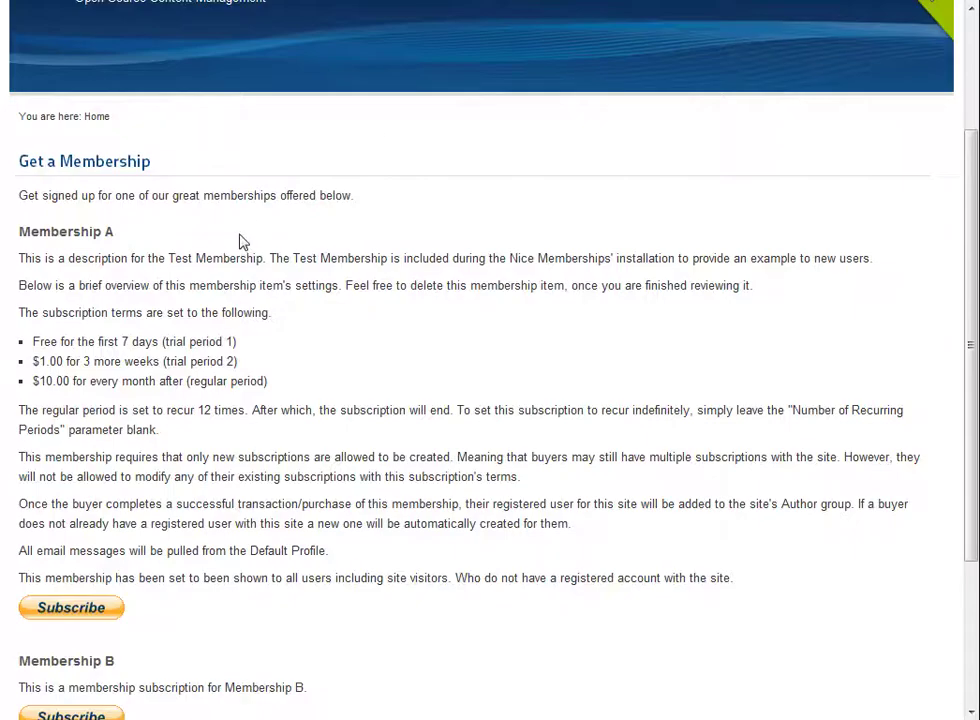
Step: Reload the Get a Membership page and scroll through both memberships' Subscribe buttons
{"action": "key", "text": "F5"}
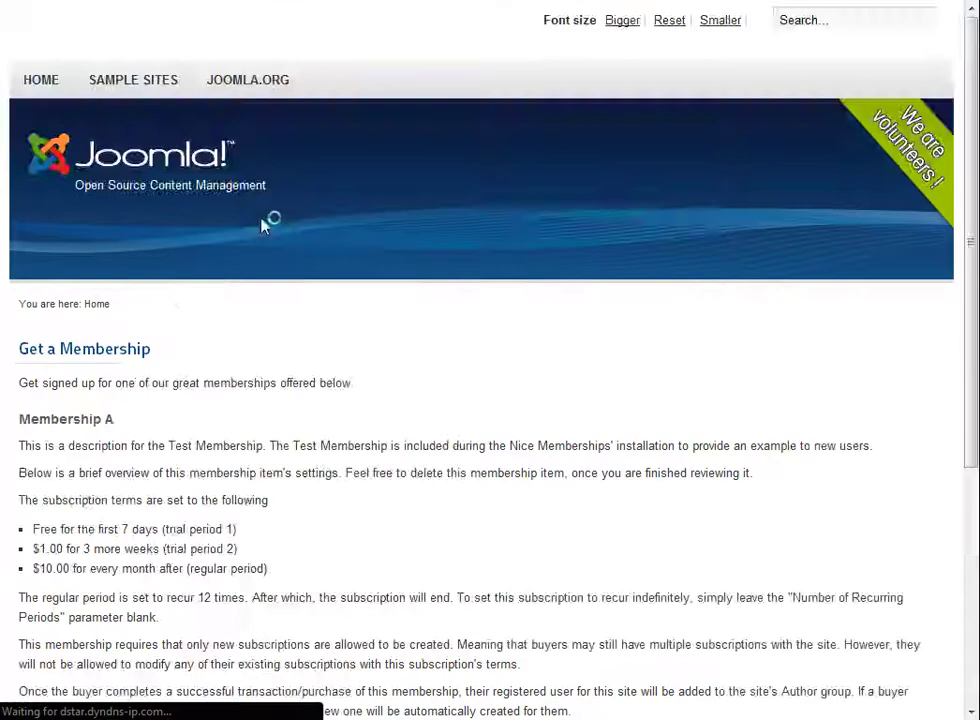
{"action": "scroll", "coordinate": [280, 223], "scroll_direction": "down", "scroll_amount": 3}
{"action": "key", "text": "F5"}
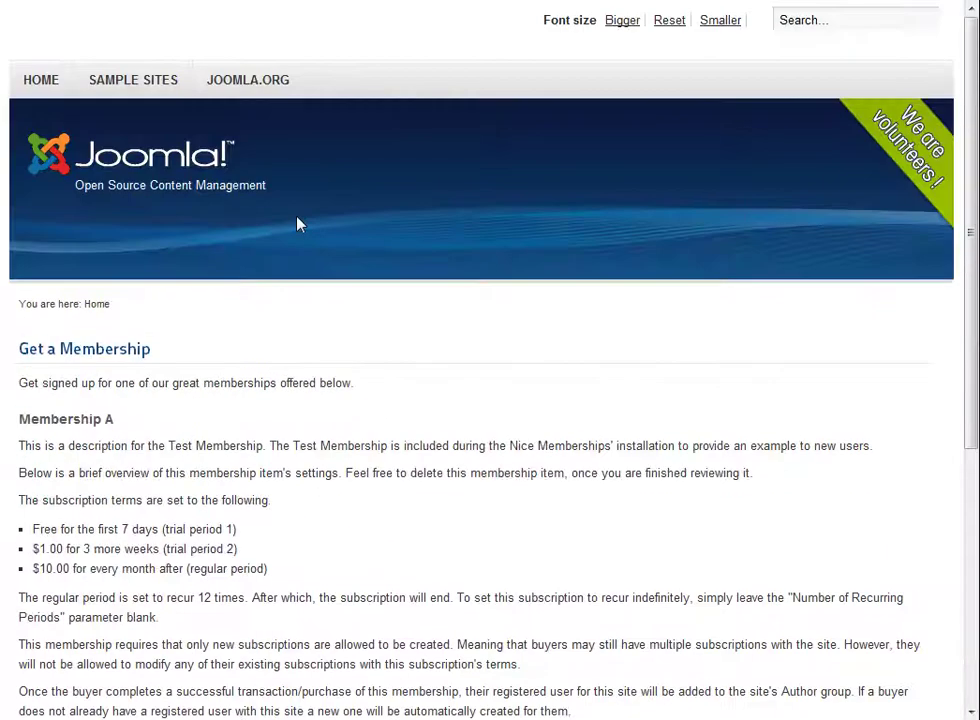
{"action": "scroll", "coordinate": [297, 223], "scroll_direction": "up", "scroll_amount": 2}
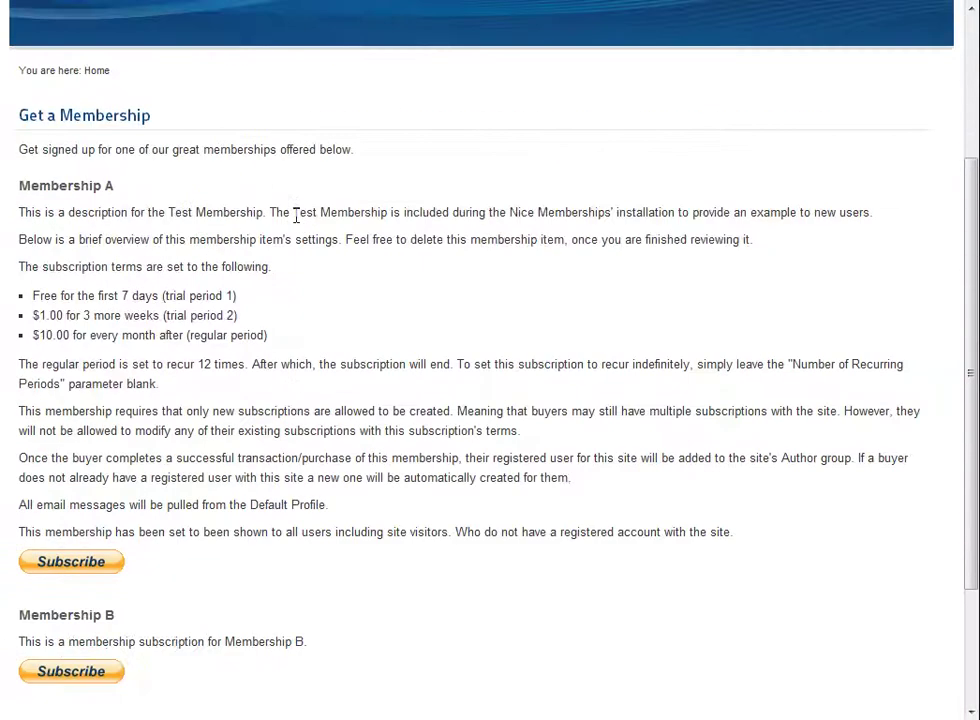
{"action": "scroll", "coordinate": [460, 211], "scroll_direction": "down", "scroll_amount": 2}
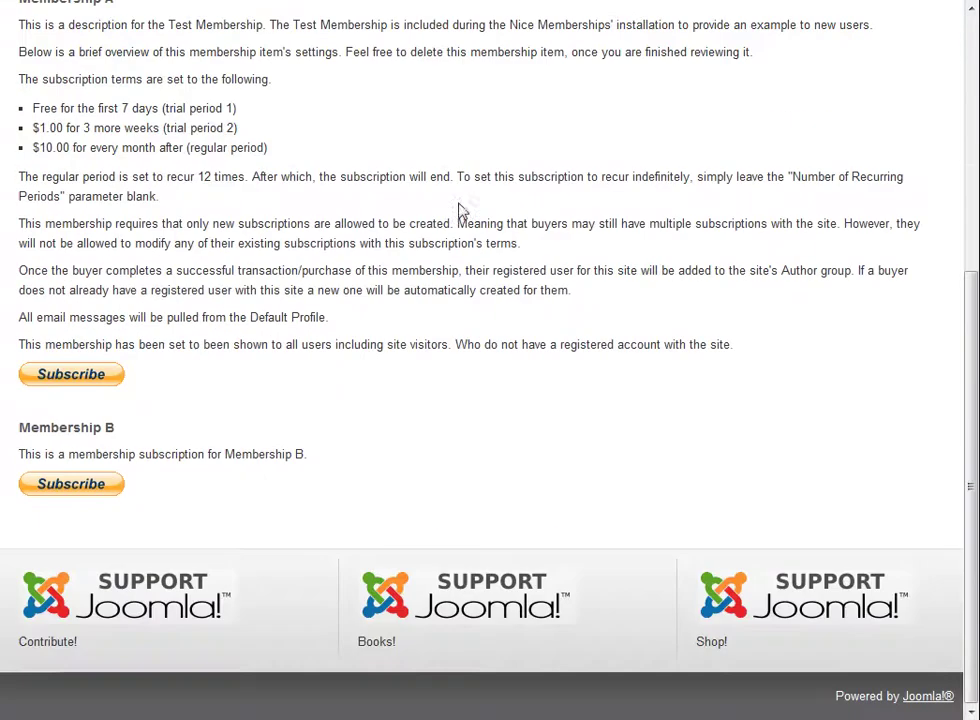
{"action": "scroll", "coordinate": [306, 370], "scroll_direction": "up", "scroll_amount": 1}
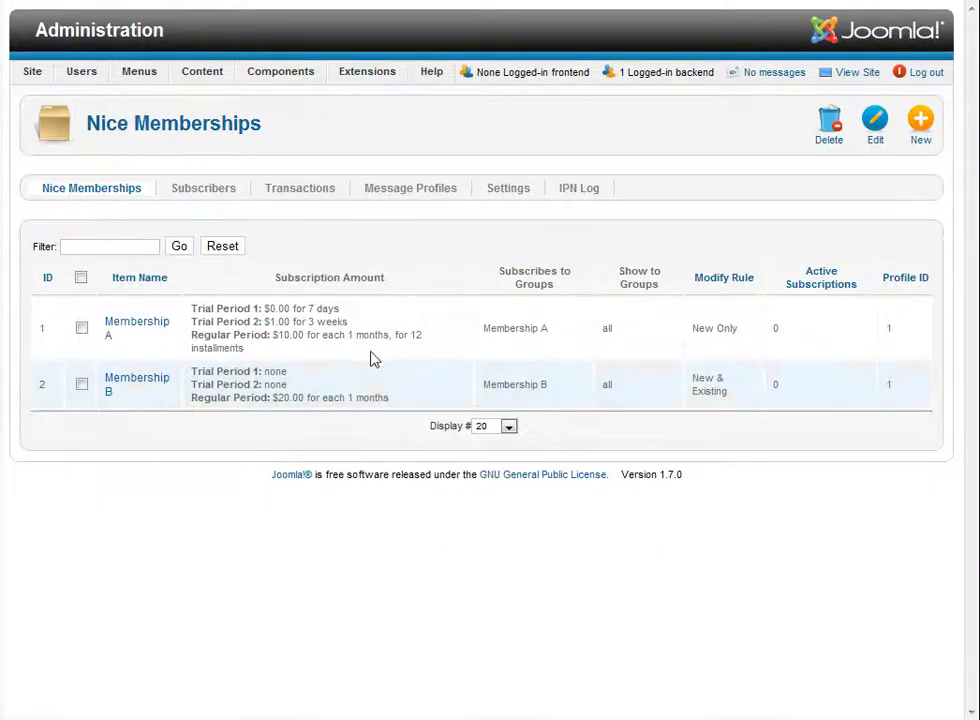
{"action": "left_click", "coordinate": [499, 193]}
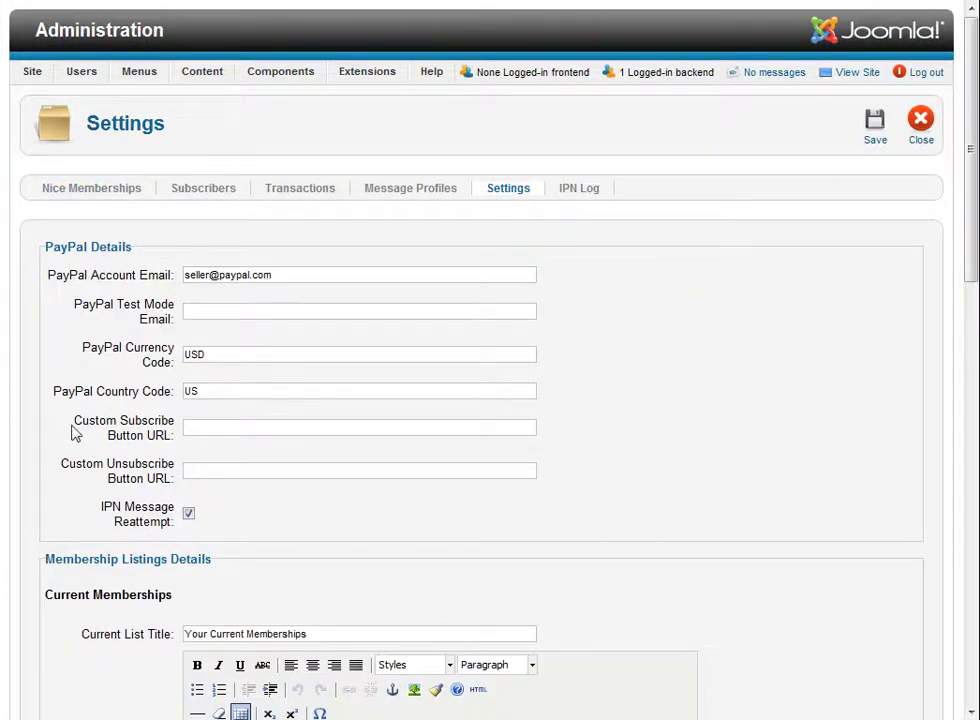
{"action": "left_click_drag", "start_coordinate": [74, 421], "coordinate": [173, 436]}
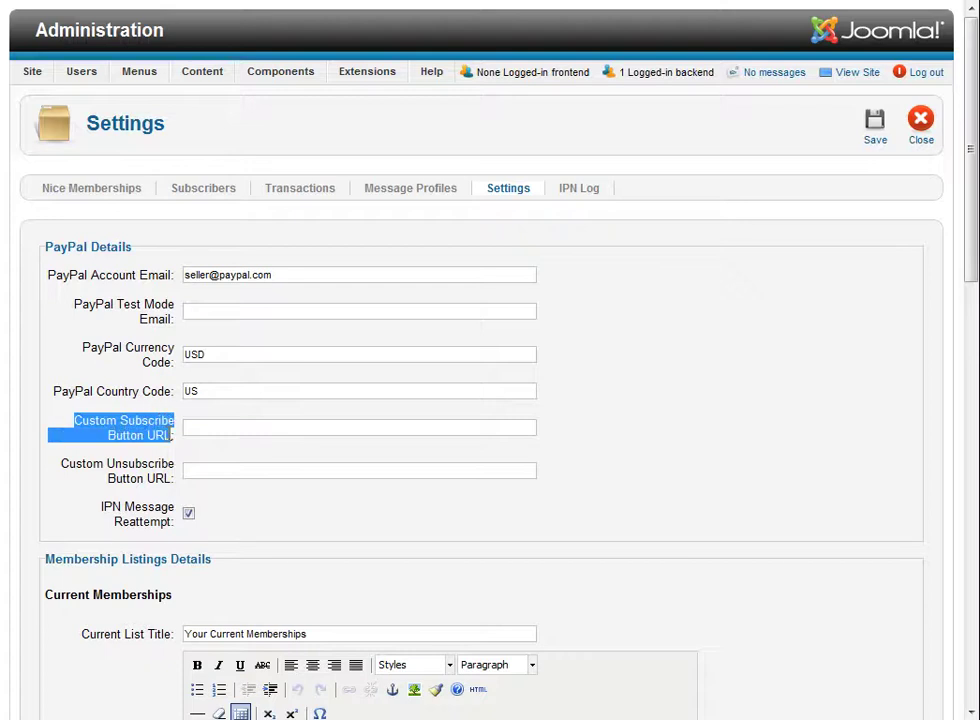
{"action": "left_click", "coordinate": [185, 430]}
{"action": "left_click", "coordinate": [189, 427]}
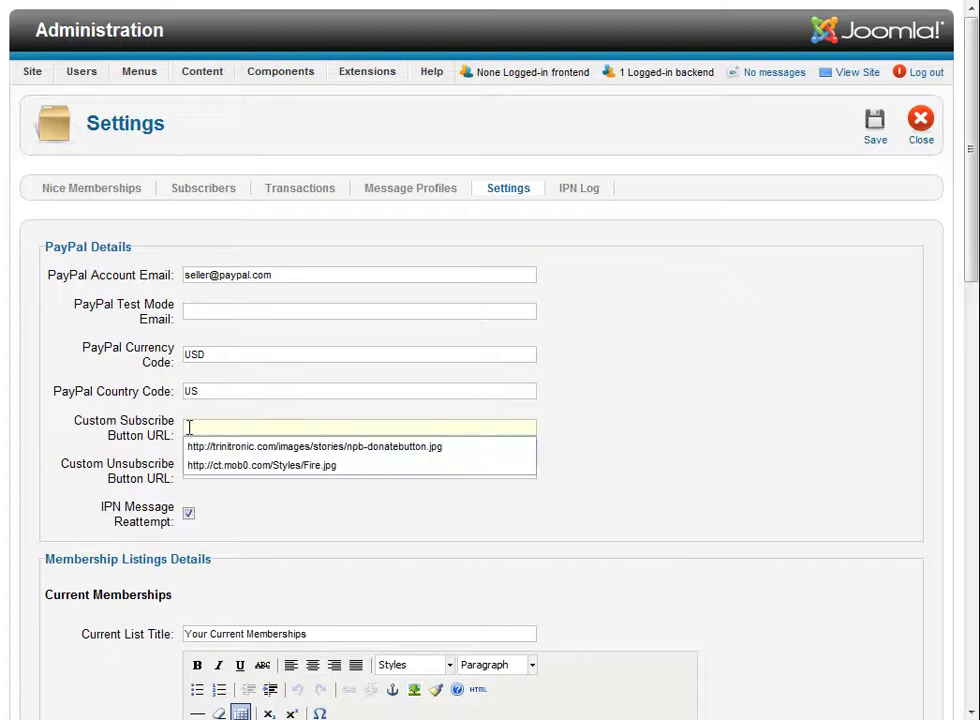
{"action": "left_click", "coordinate": [291, 422]}
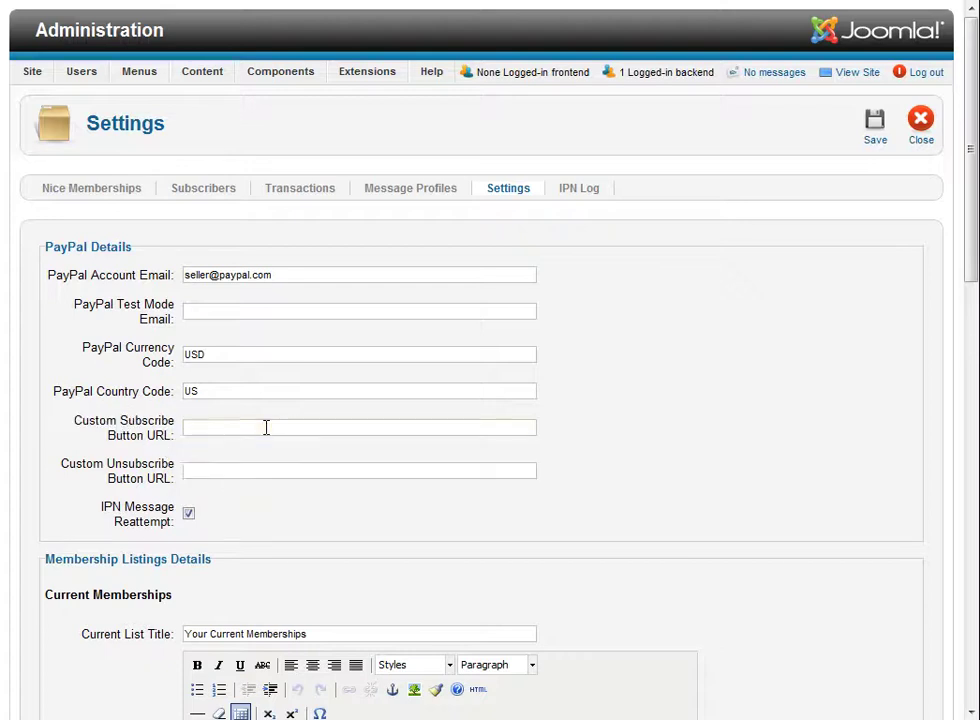
{"action": "left_click", "coordinate": [266, 427]}
{"action": "type", "text": "http://trinitronic.com/images/btn-buynow.png"}
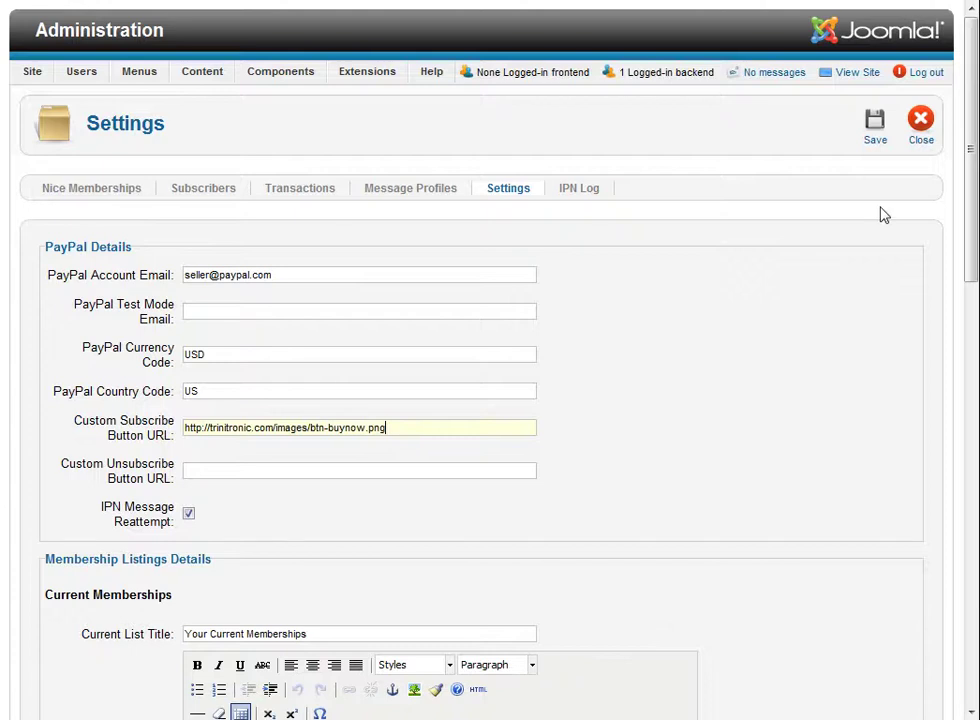
{"action": "left_click", "coordinate": [874, 128]}
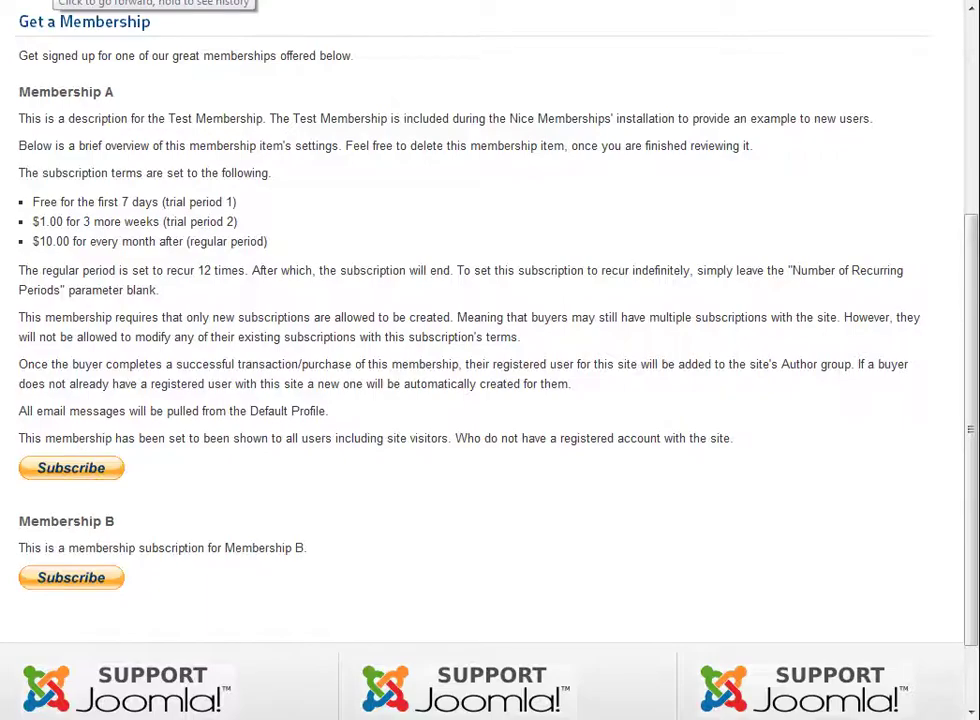
Step: Reload the Get a Membership page and test Membership B's new Get It Now button
{"action": "key", "text": "F5"}
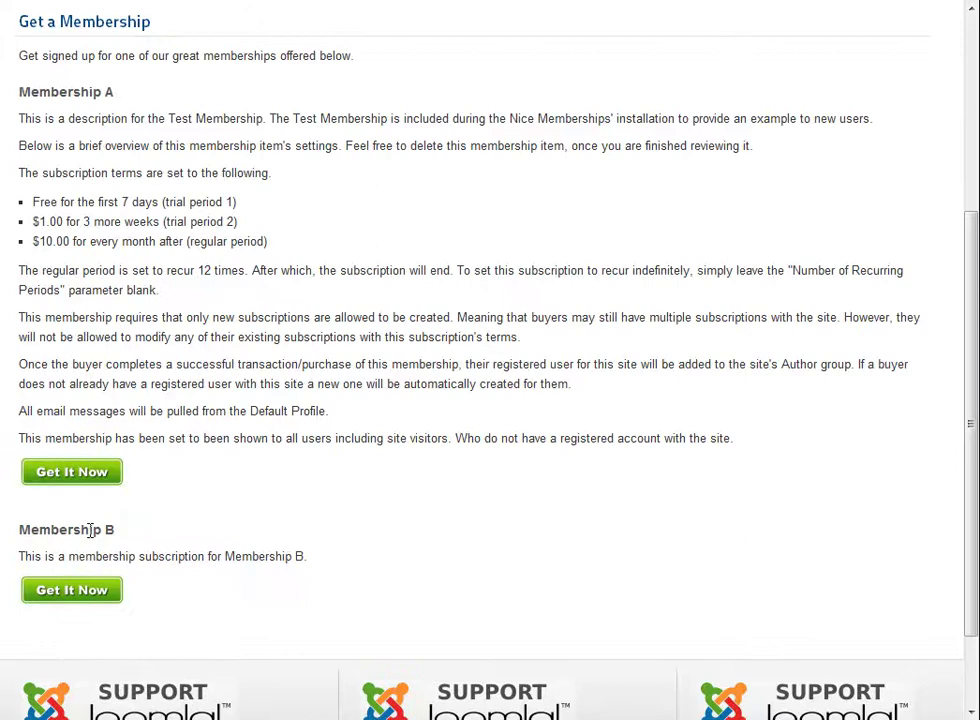
{"action": "left_click", "coordinate": [100, 592]}
{"action": "scroll", "coordinate": [332, 475], "scroll_direction": "down", "scroll_amount": 2}
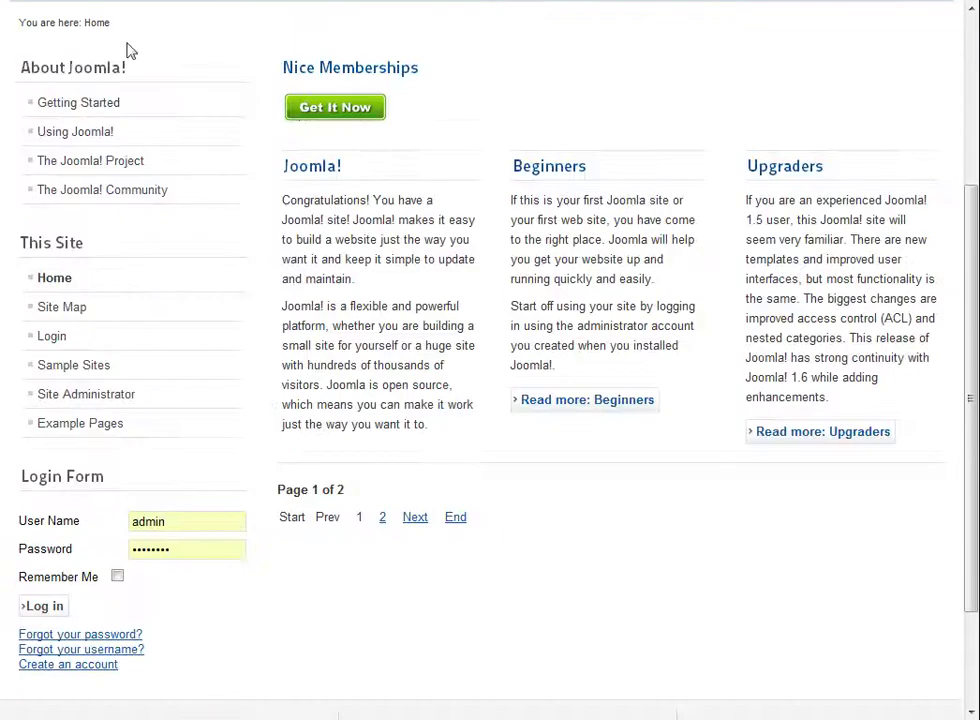
{"action": "triple_click", "coordinate": [311, 72]}
{"action": "left_click", "coordinate": [357, 125]}
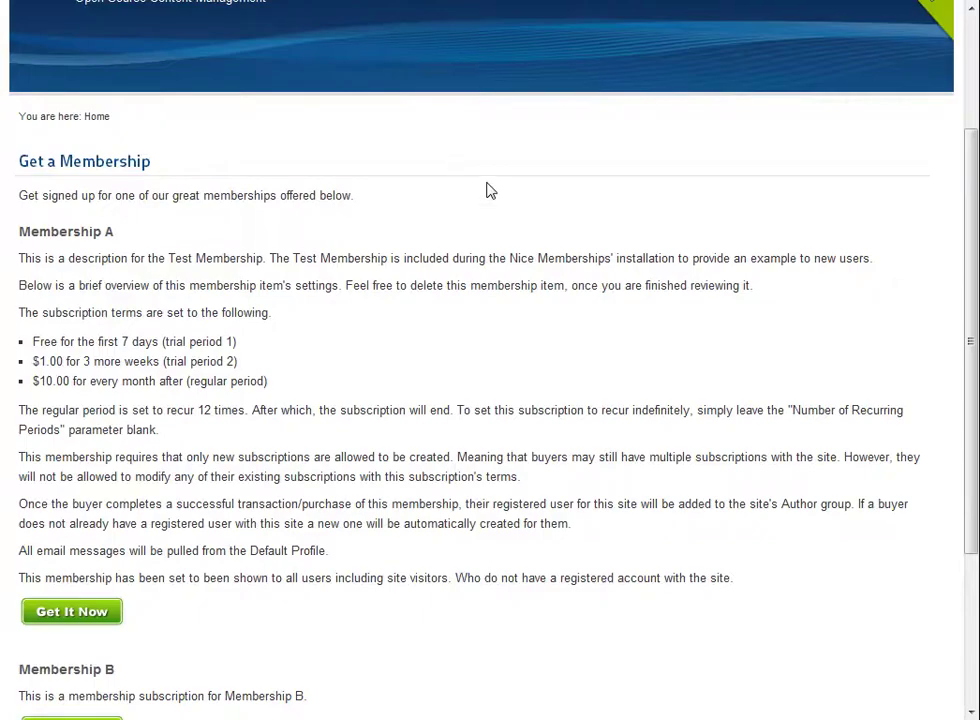
{"action": "scroll", "coordinate": [499, 234], "scroll_direction": "down", "scroll_amount": 1}
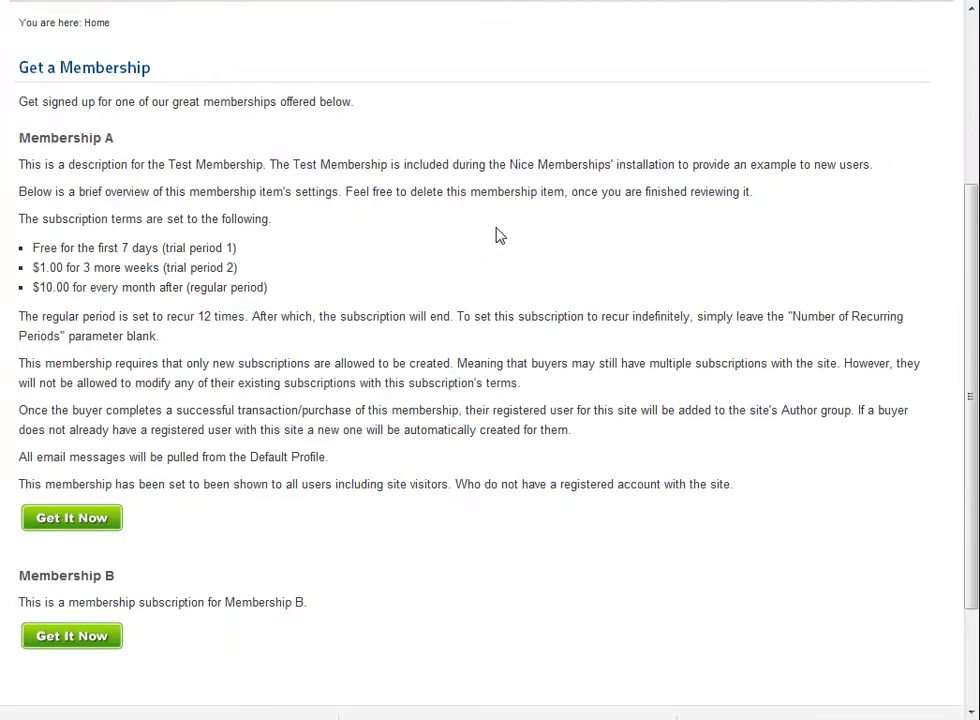